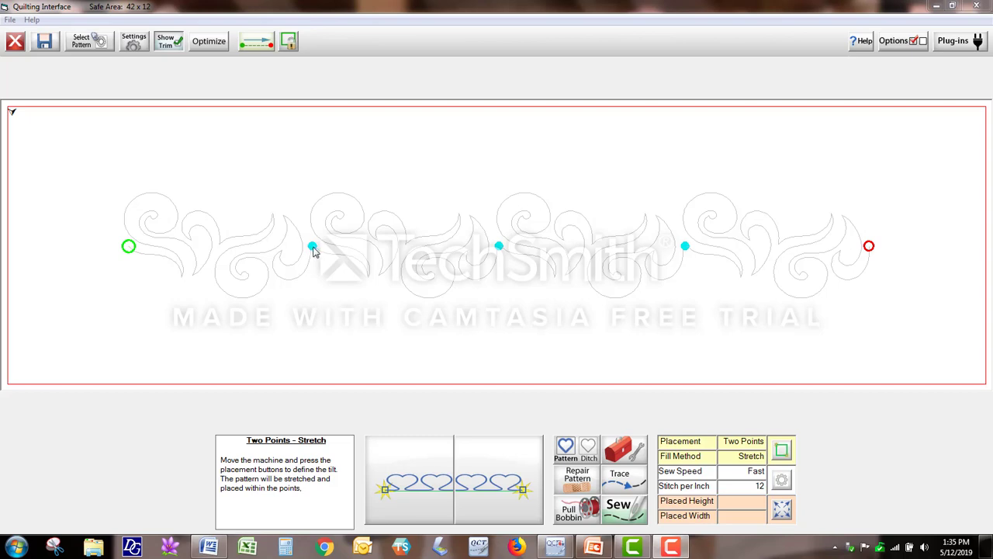
Step: Open stitch-path optimization and renumber the second scroll repeat to 4, giving order 1, 4, 3, 2
click(208, 45)
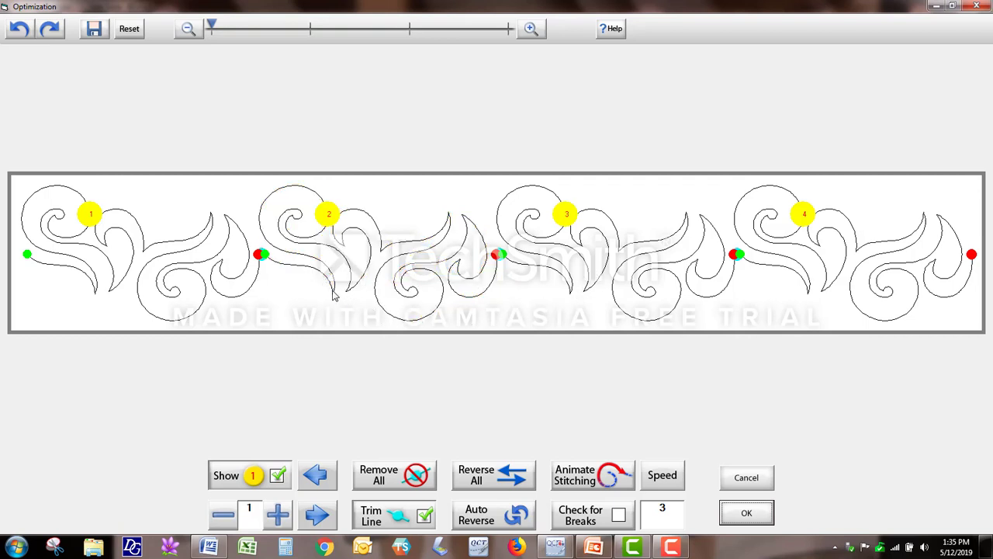
click(278, 514)
click(278, 514)
click(278, 514)
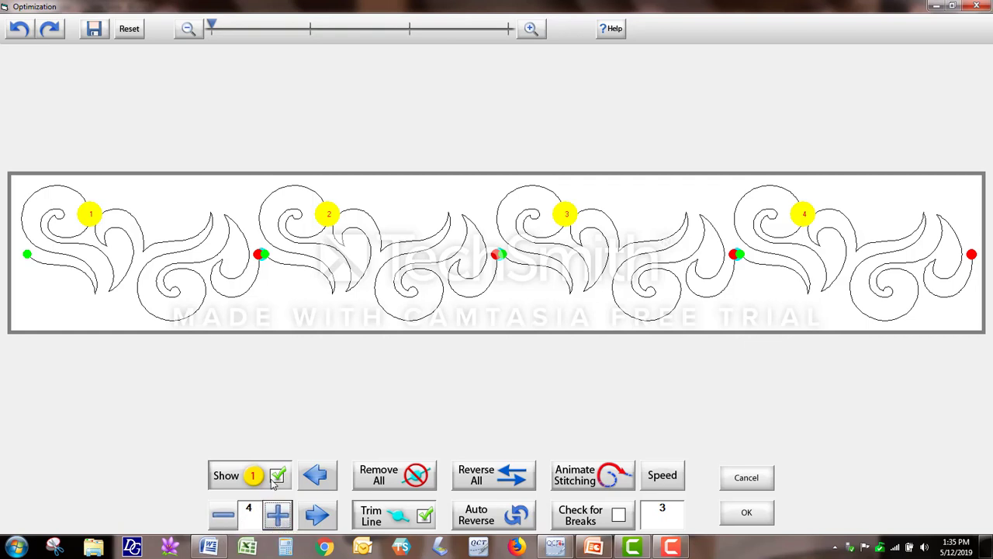
click(328, 216)
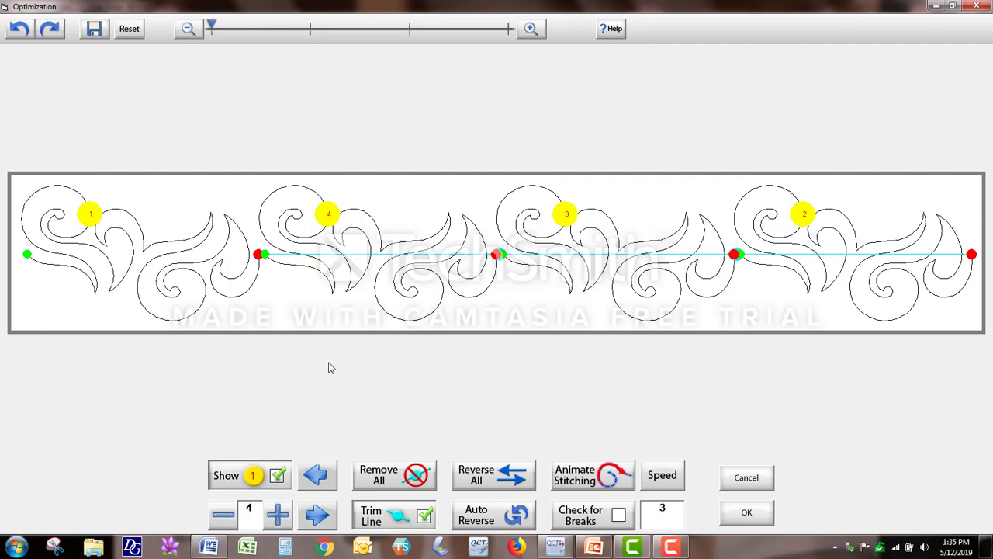
Step: Renumber the second scroll repeat back to 2 so the repeats sew 1 to 4
click(224, 516)
click(225, 517)
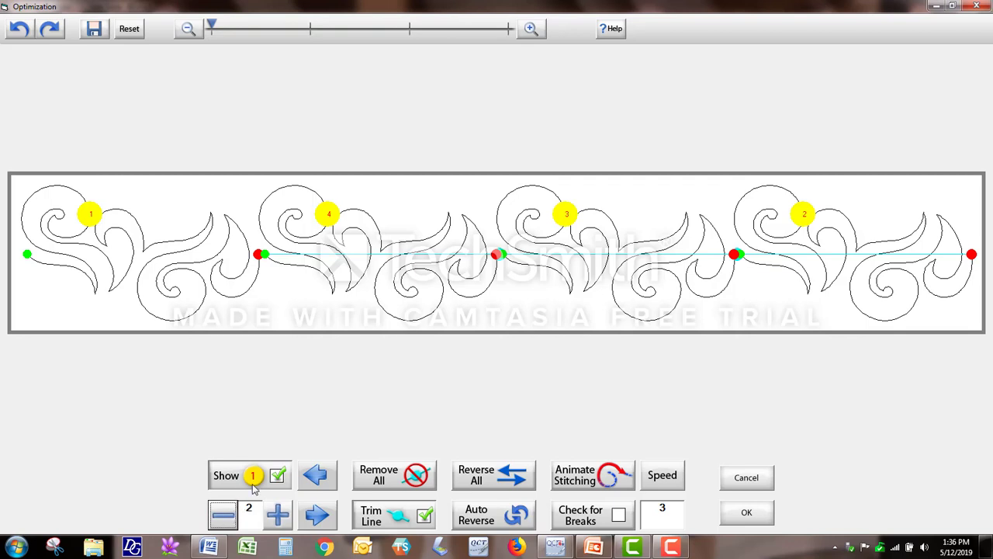
click(326, 218)
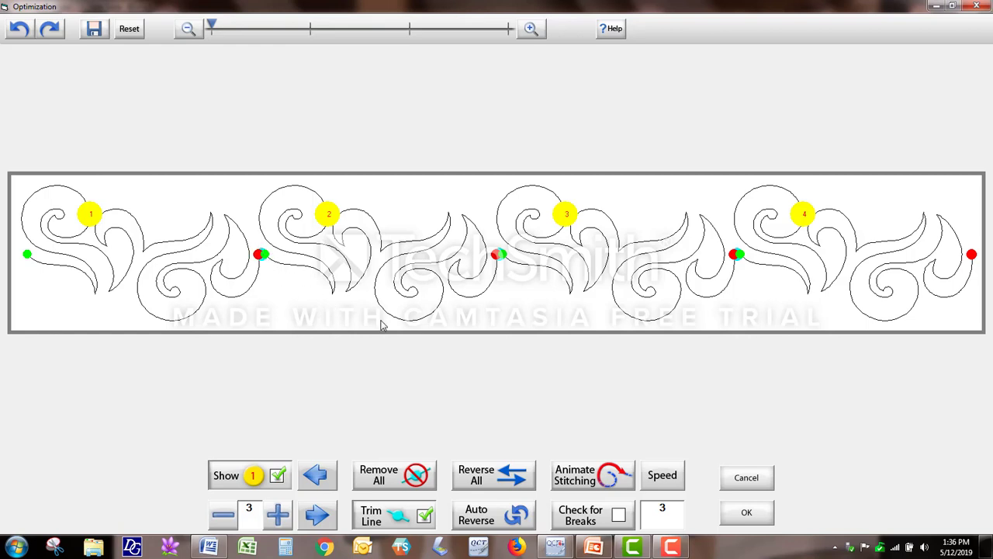
Step: Turn on break checking, preview the stitching, cancel, and remove all trim lines
click(615, 514)
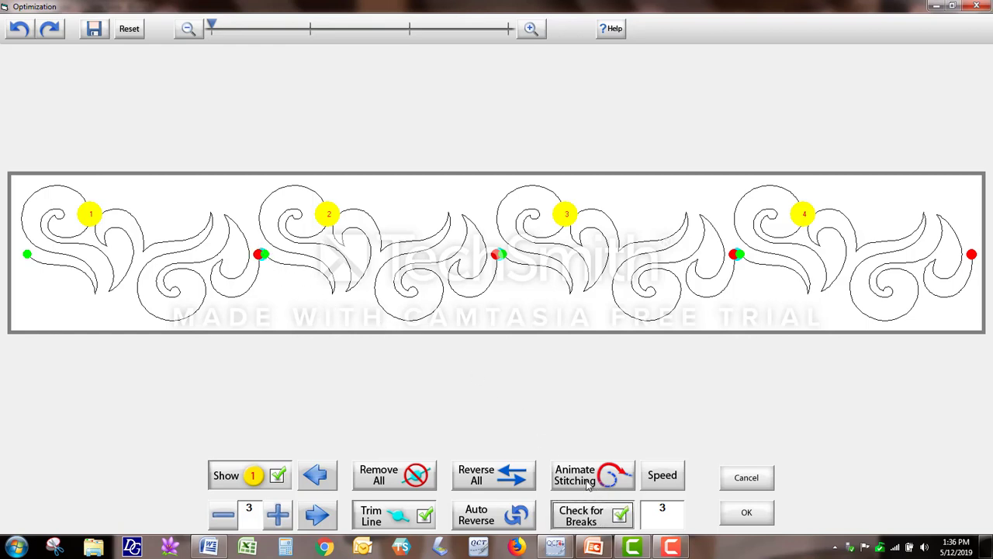
click(588, 480)
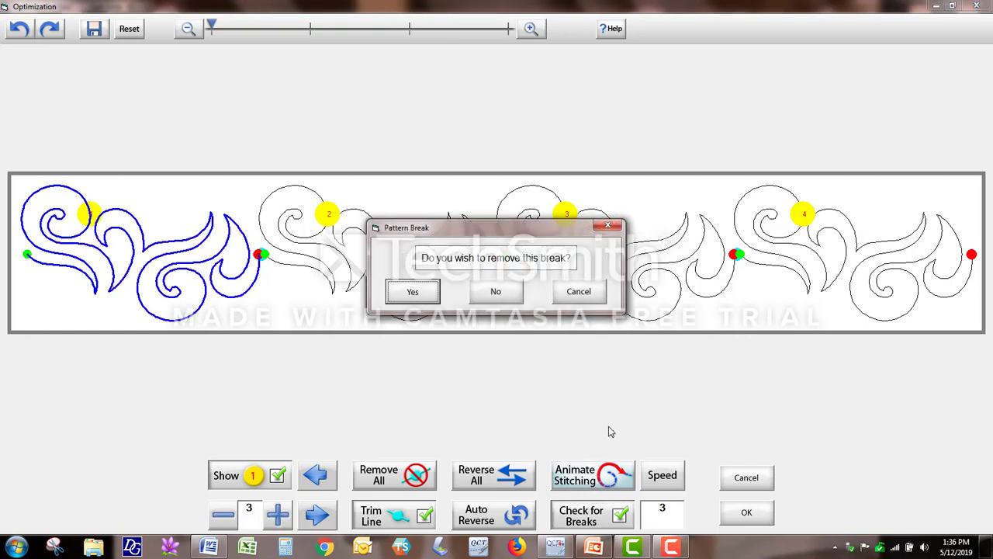
click(580, 291)
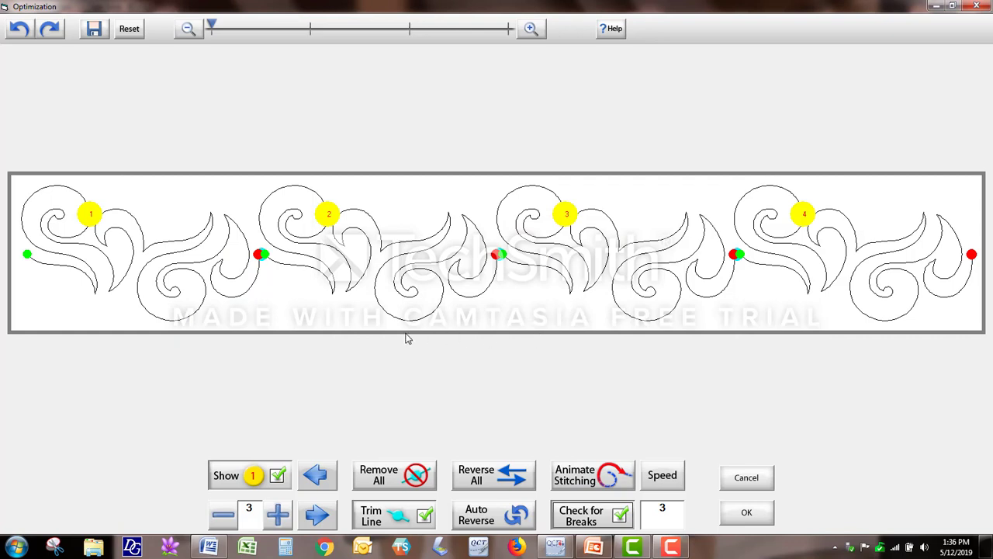
click(396, 479)
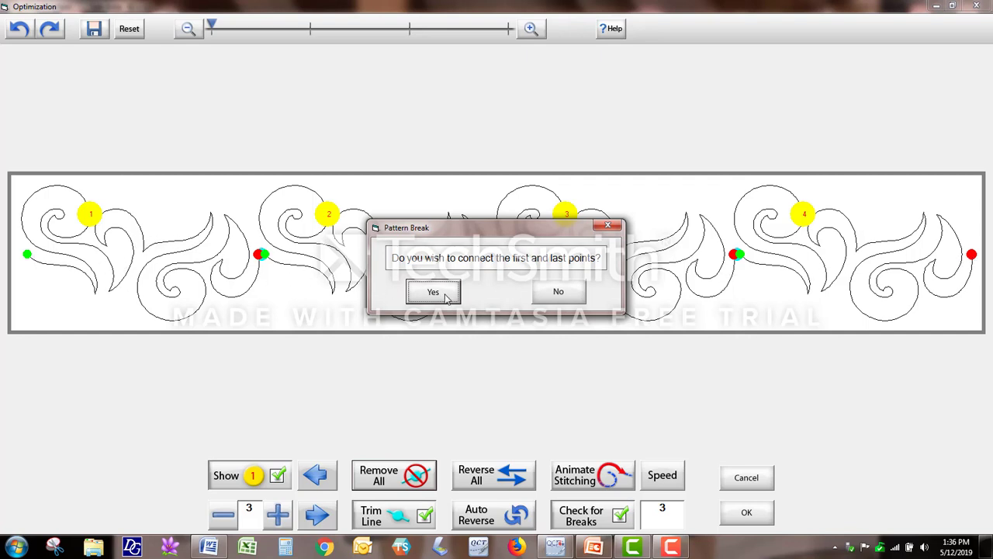
Step: Leave first and last points unjoined, select the merged scroll path, and save the optimization
click(560, 293)
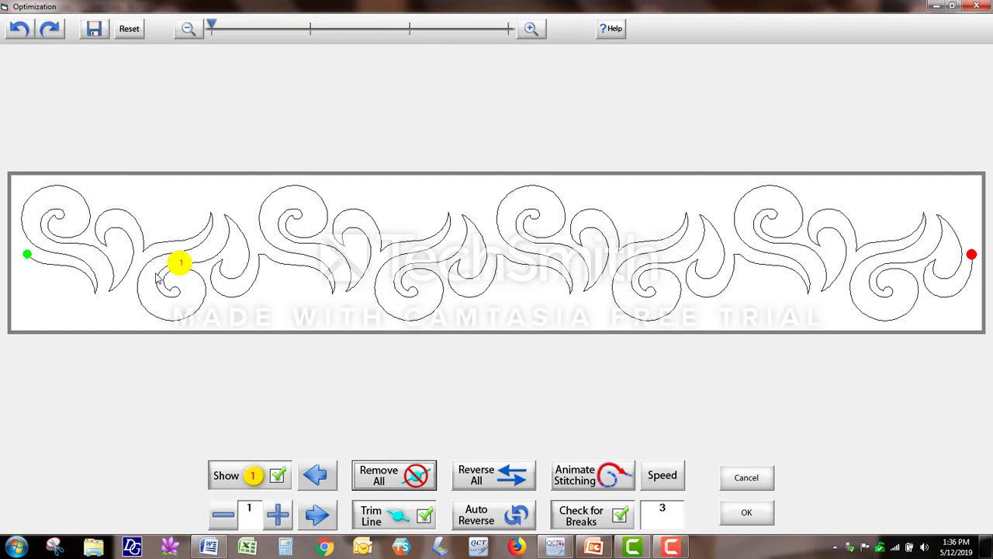
click(500, 260)
click(747, 515)
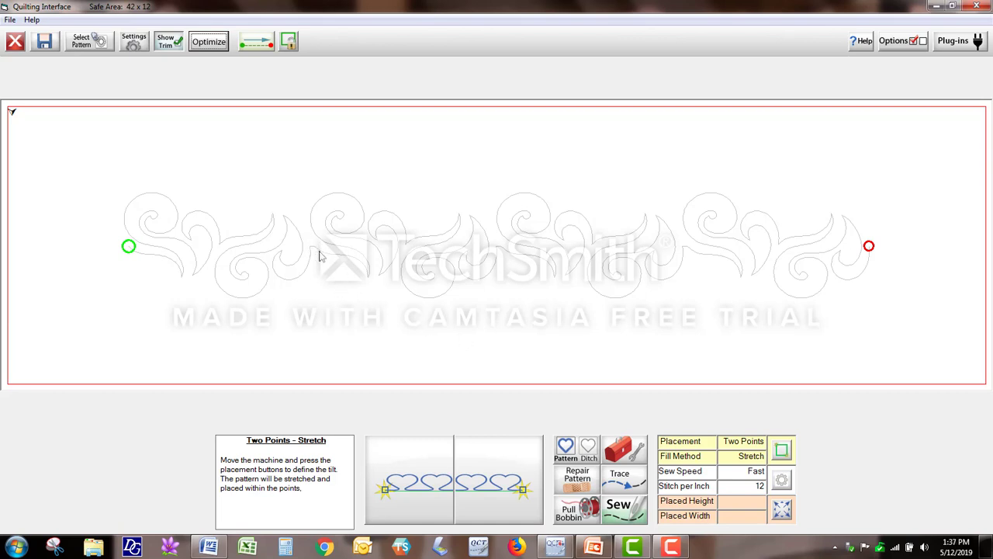
Step: Leave quilting and load the 2.gpf pattern from the Block category
click(16, 44)
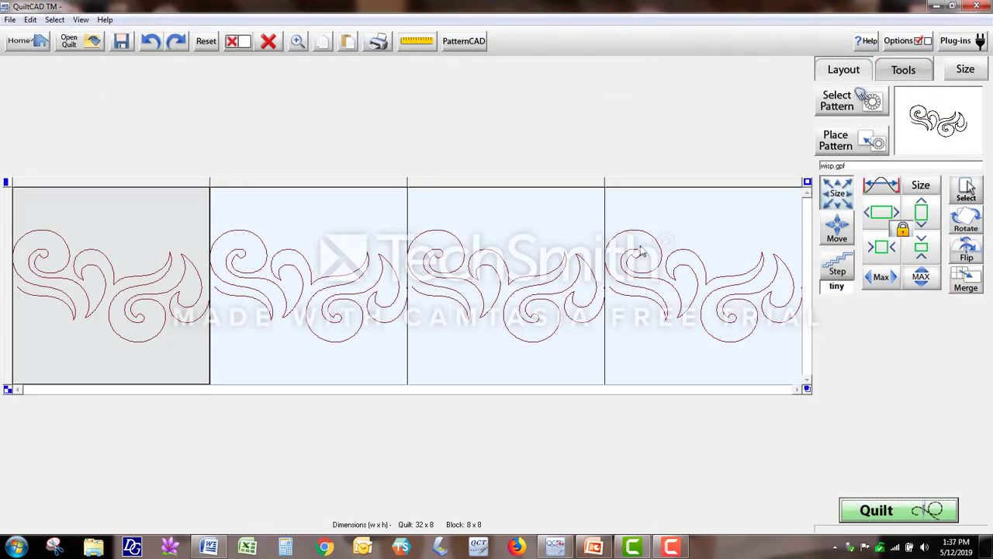
click(870, 103)
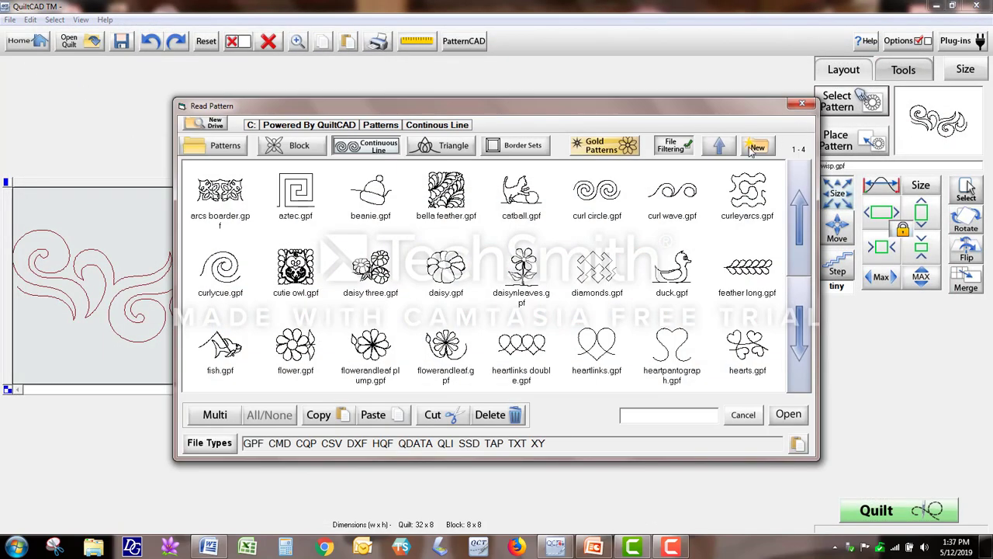
click(279, 146)
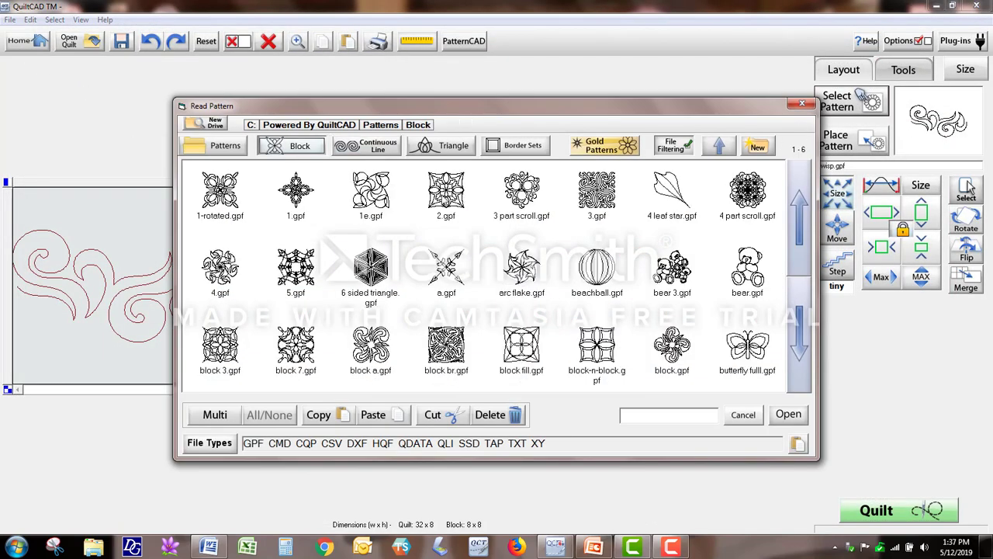
click(446, 196)
click(789, 414)
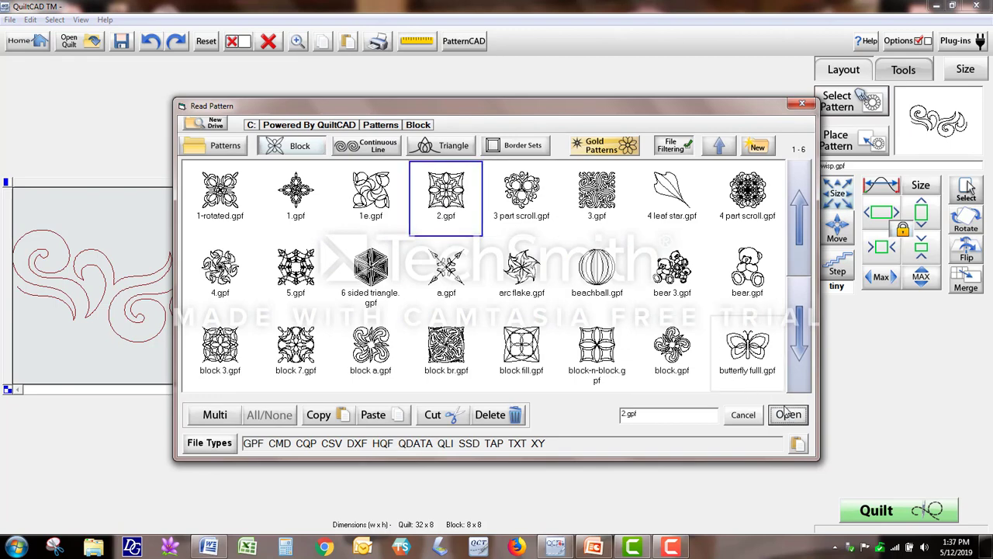
Step: Place 2.gpf in all four border blocks, stretched to fit each block
click(848, 139)
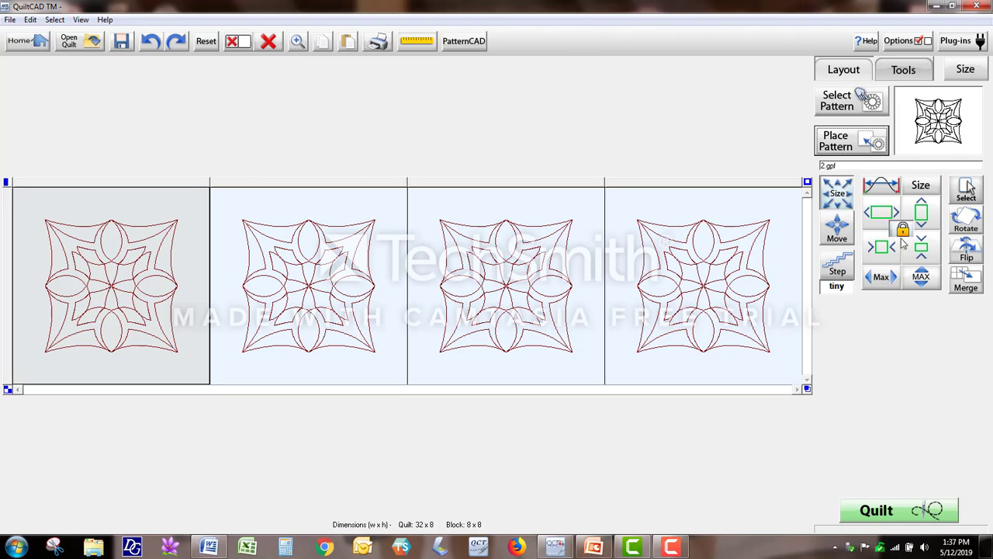
click(881, 278)
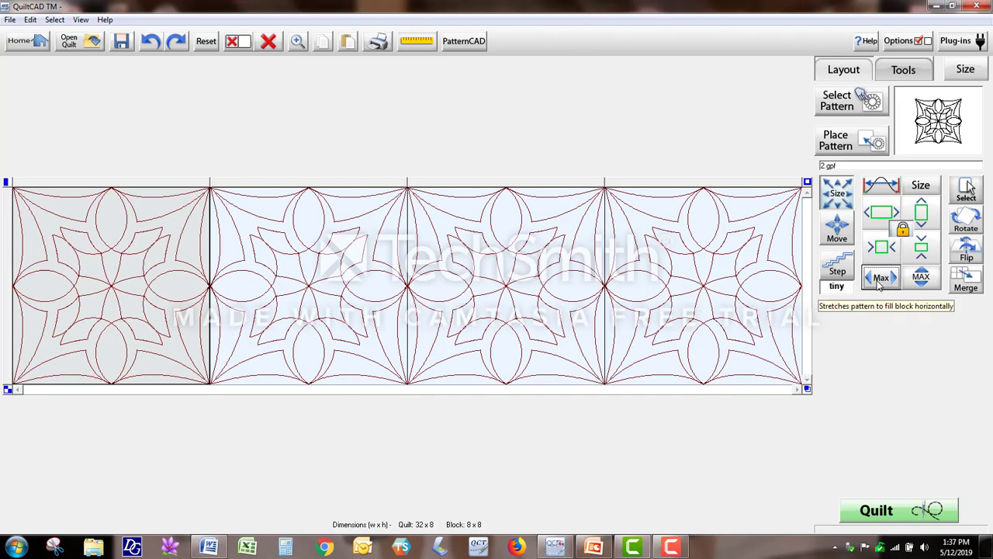
click(881, 220)
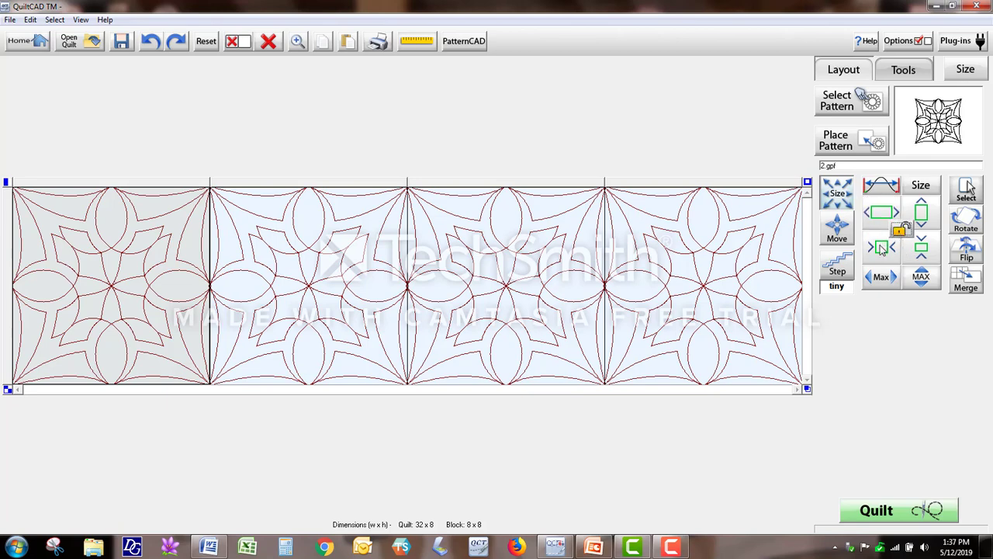
click(882, 249)
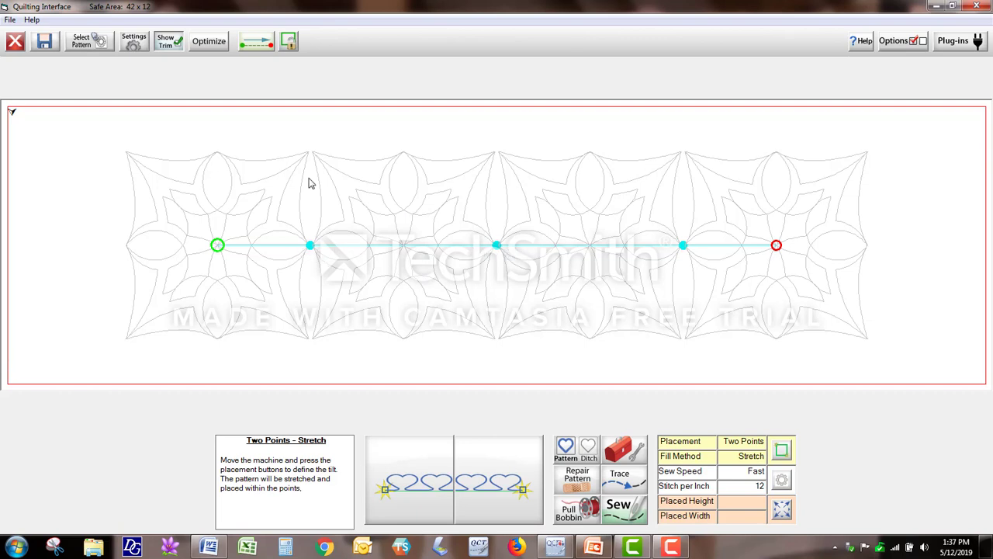
Step: Preview the block border's stitching with break checking, keeping all three breaks and leaving endpoints unconnected
click(206, 44)
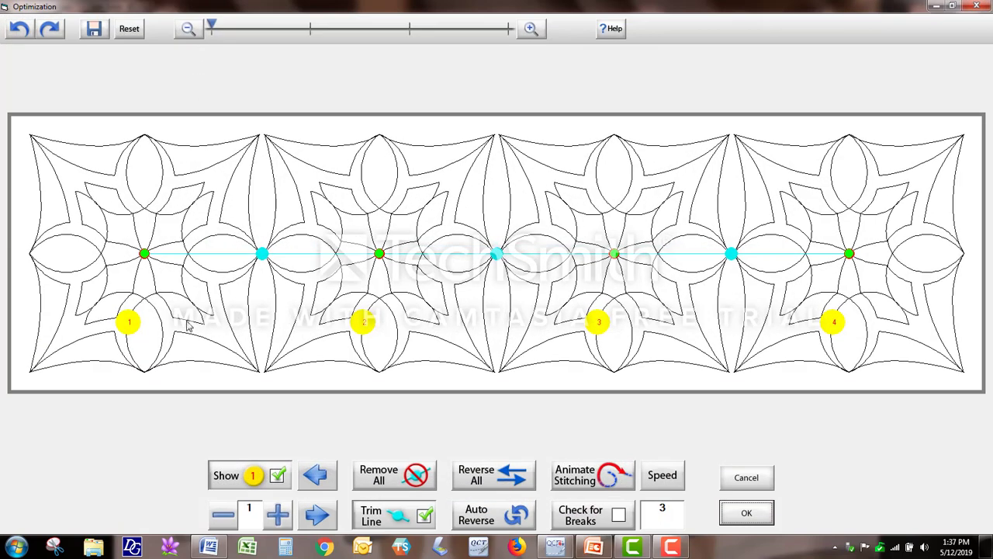
click(582, 521)
click(594, 481)
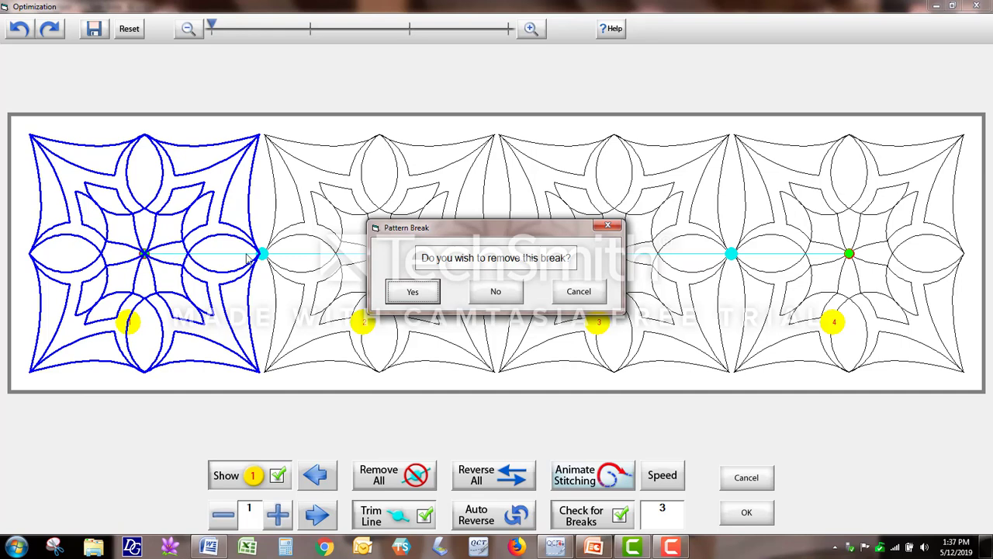
click(497, 296)
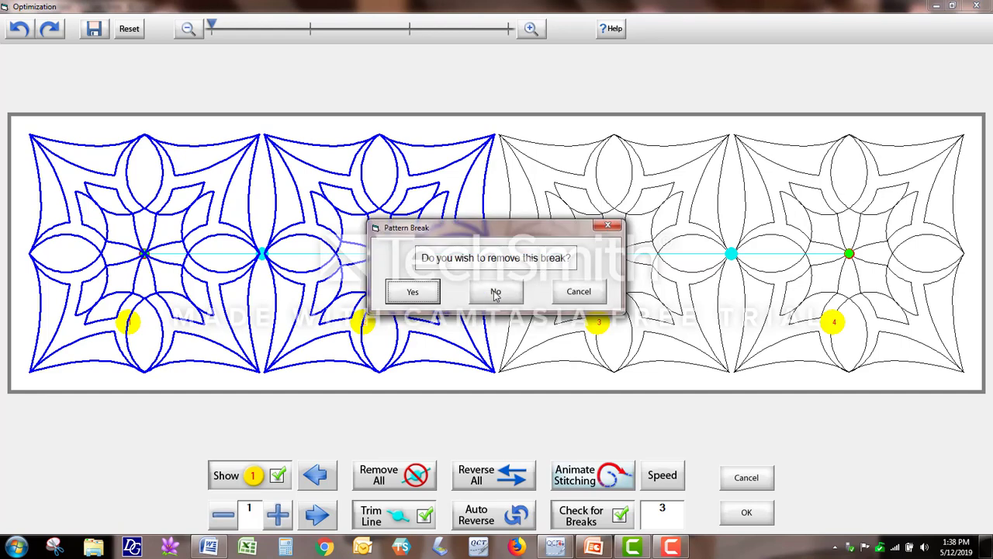
click(495, 293)
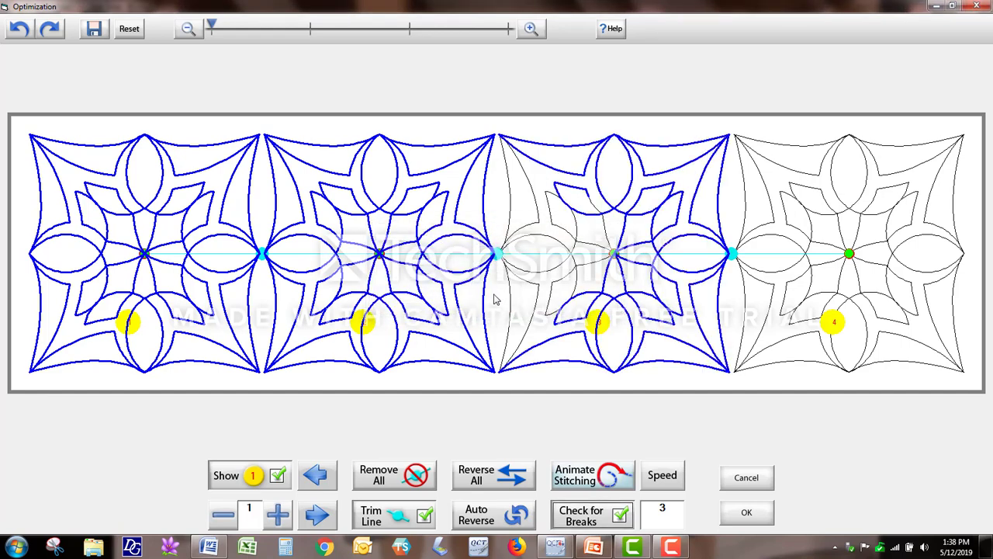
click(497, 293)
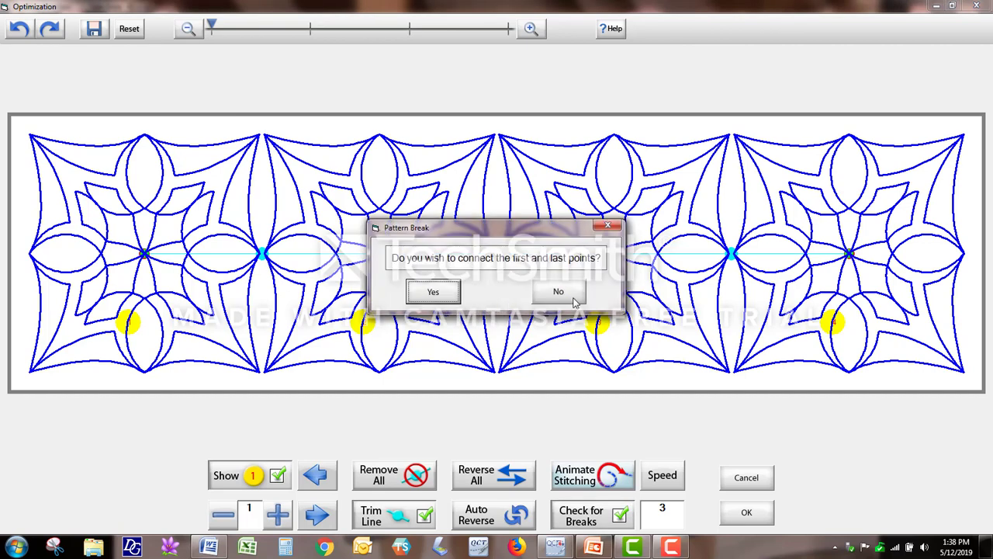
click(559, 292)
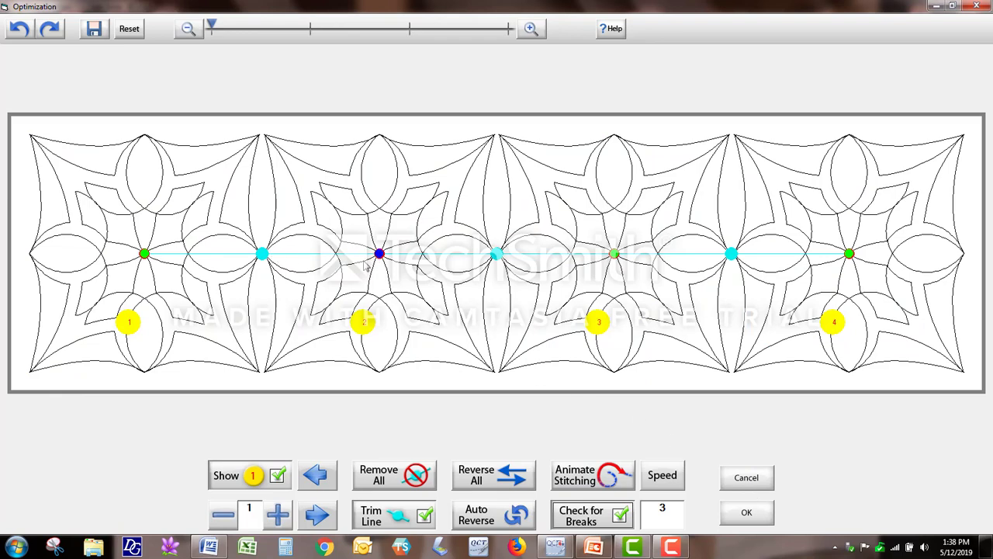
Step: Select the first block's pattern and raise the stitching preview speed
click(257, 376)
click(663, 483)
click(663, 481)
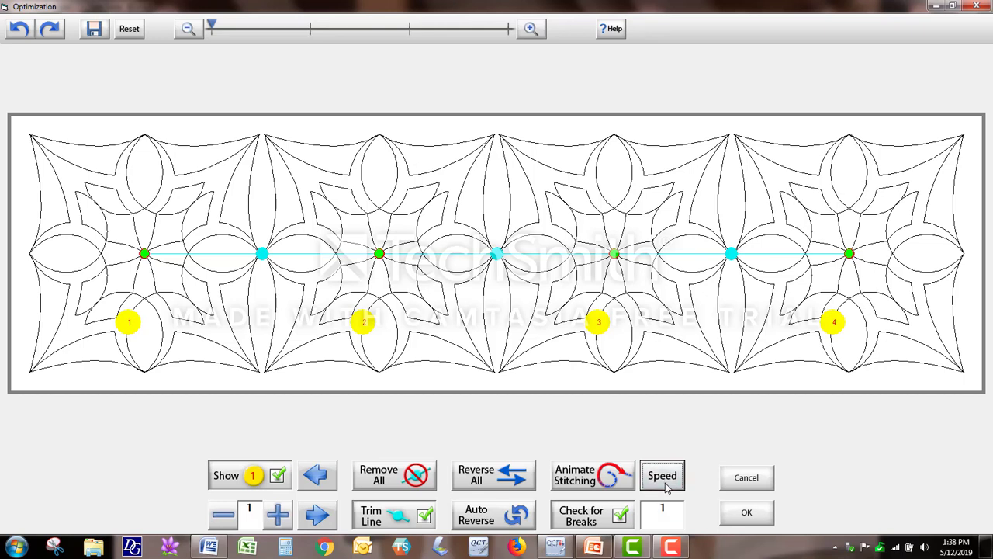
click(663, 481)
Step: Replay the stitching without break checking and accept the optimized block path
click(621, 515)
click(589, 481)
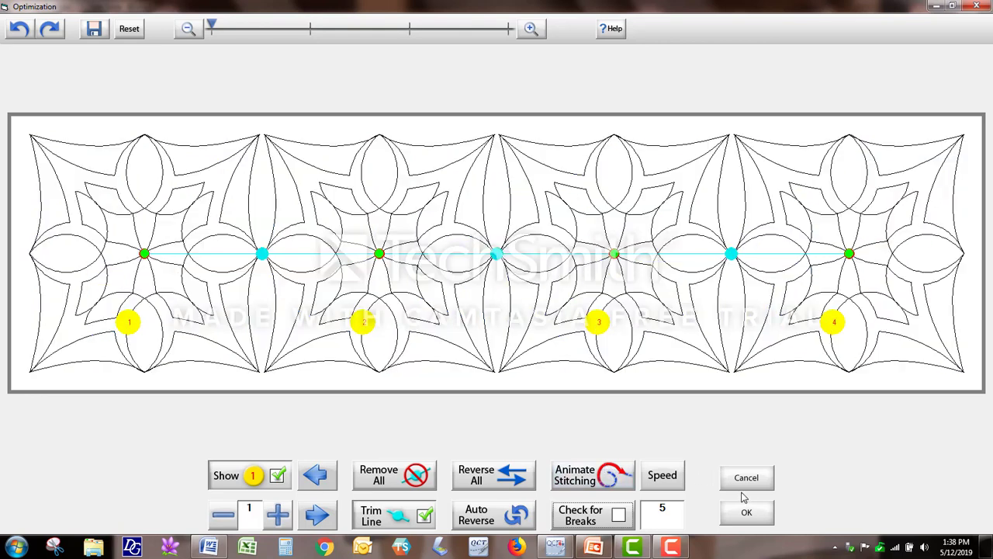
click(747, 518)
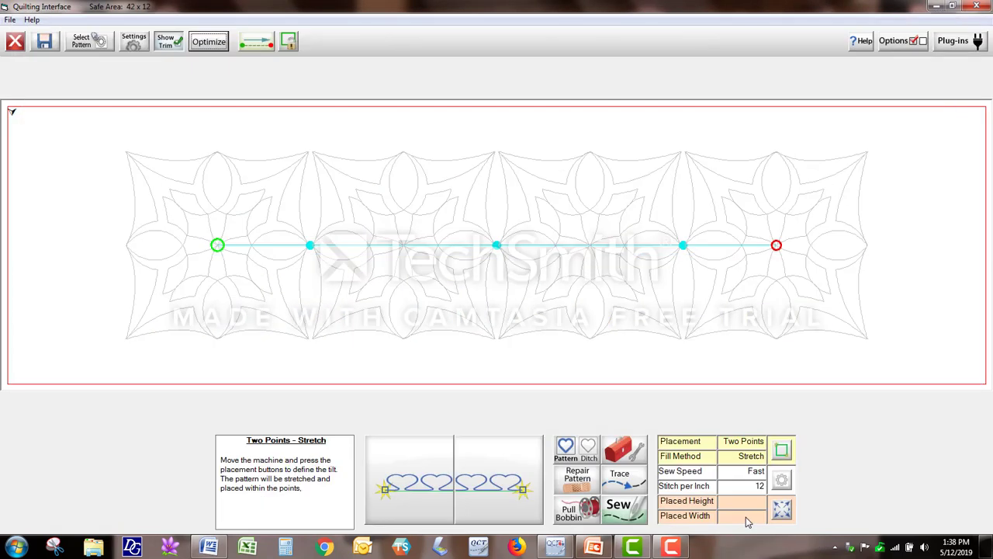